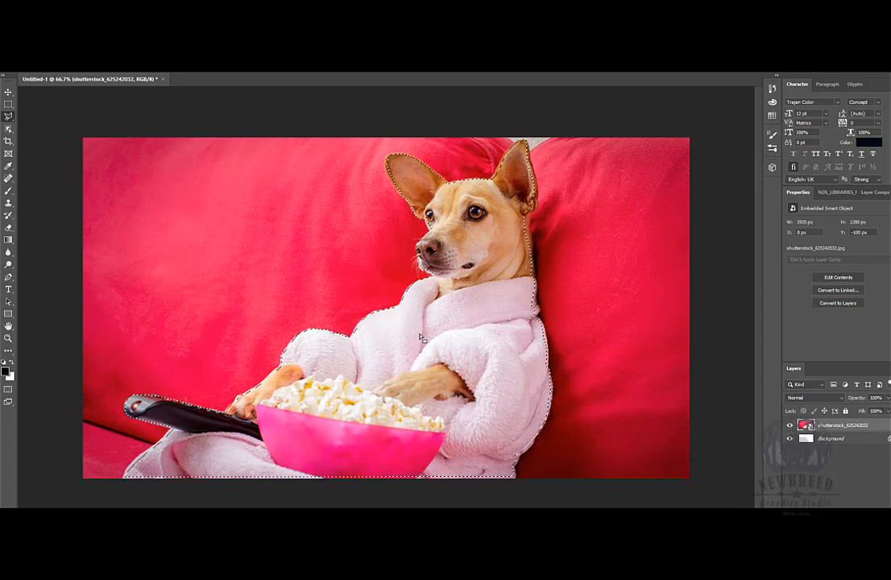
# Step: Copy the selected dog onto its own layer and delete the original shutterstock_625242032 photo layer
pyautogui.press('j')
pyautogui.hotkey('ctrl', 'j')
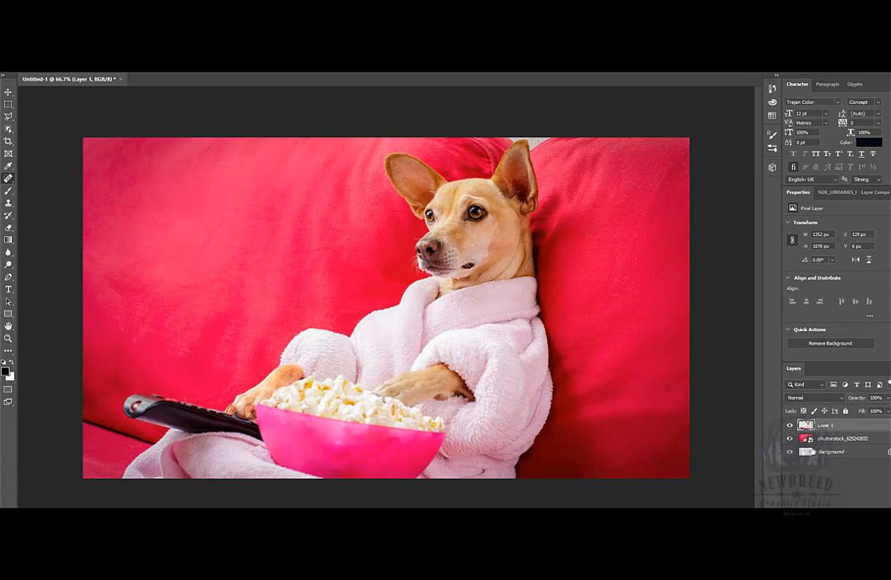
pyautogui.click(825, 442)
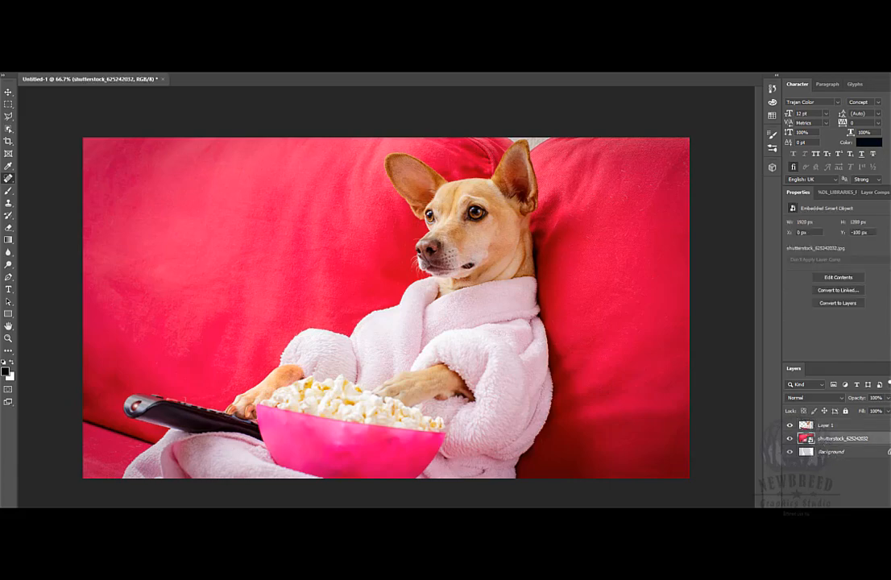
pyautogui.press('Delete')
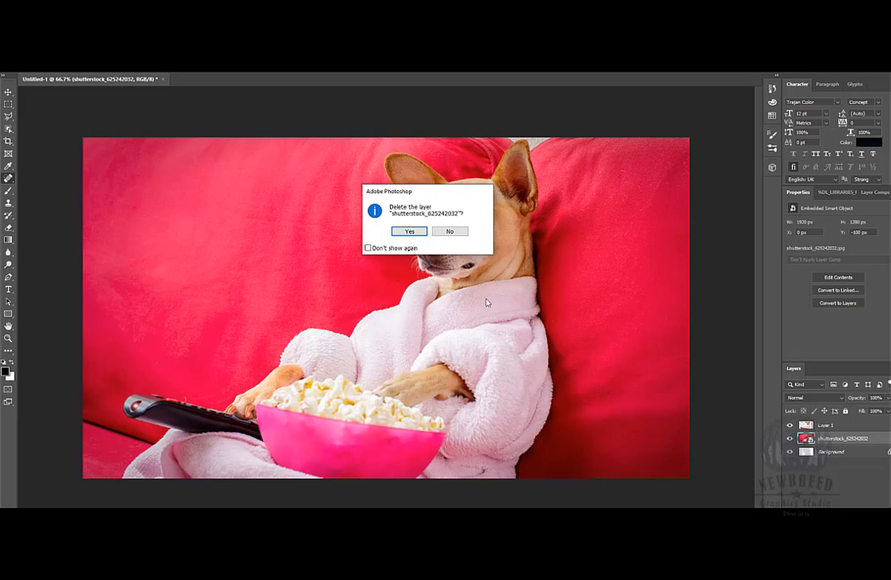
pyautogui.click(405, 232)
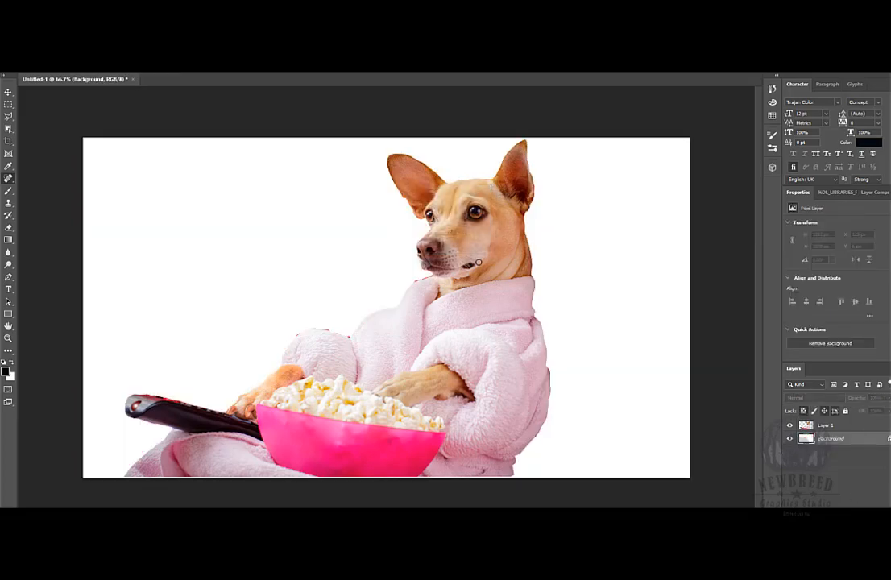
# Step: Shift the dog cutout slightly to the right on the canvas and delete the white Background layer, leaving transparency behind it
pyautogui.click(8, 92)
pyautogui.moveTo(455, 328)
pyautogui.mouseDown()
pyautogui.moveTo(462, 323)
pyautogui.moveTo(450, 310)
pyautogui.moveTo(473, 320)
pyautogui.moveTo(451, 324)
pyautogui.moveTo(446, 316)
pyautogui.moveTo(471, 320)
pyautogui.moveTo(466, 325)
pyautogui.mouseUp()
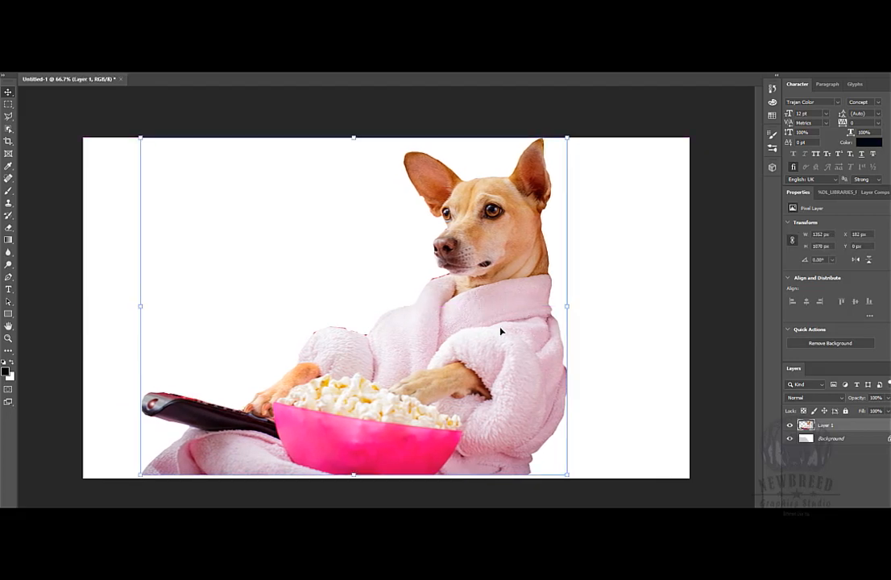
pyautogui.moveTo(499, 330); pyautogui.dragTo(515, 321)
pyautogui.click(853, 443)
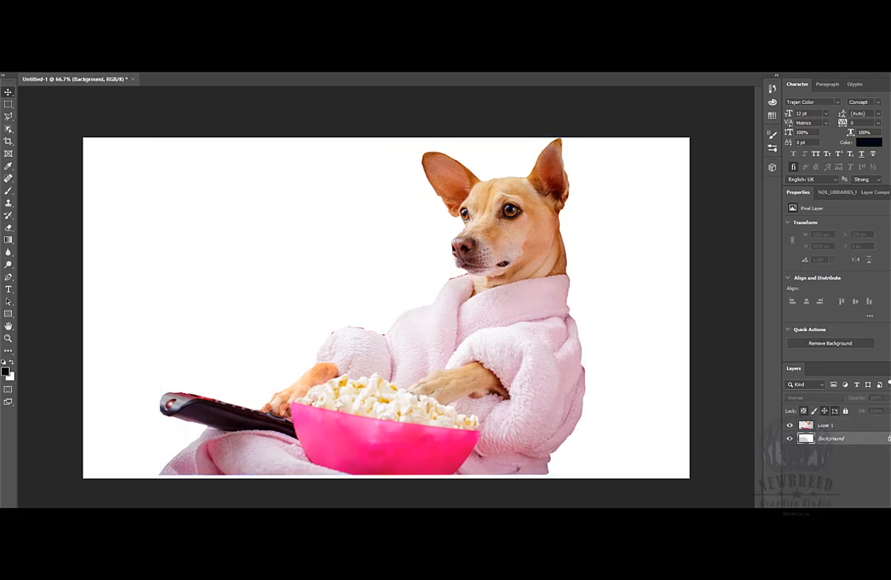
pyautogui.press('Delete')
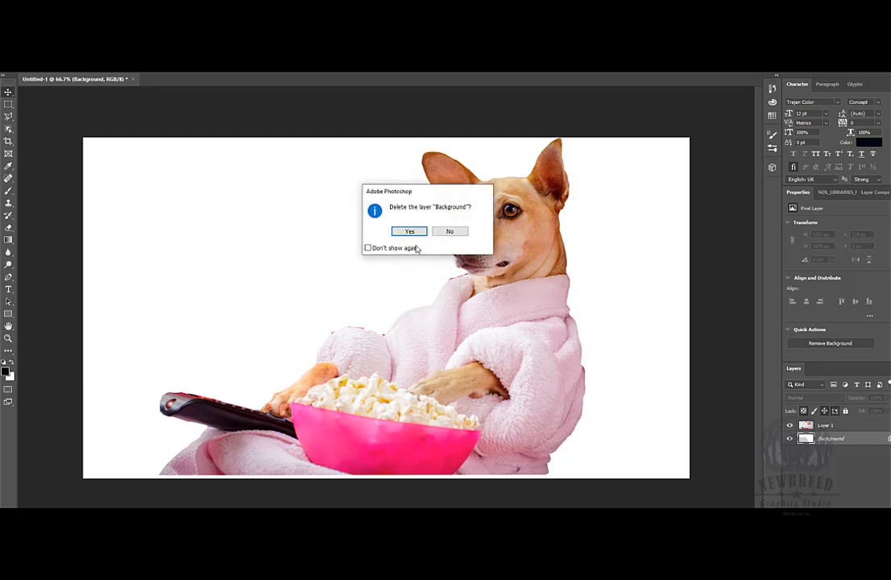
pyautogui.click(407, 231)
pyautogui.moveTo(513, 297)
pyautogui.mouseDown()
pyautogui.moveTo(504, 290)
pyautogui.moveTo(492, 306)
pyautogui.moveTo(525, 304)
pyautogui.moveTo(511, 305)
pyautogui.mouseUp()
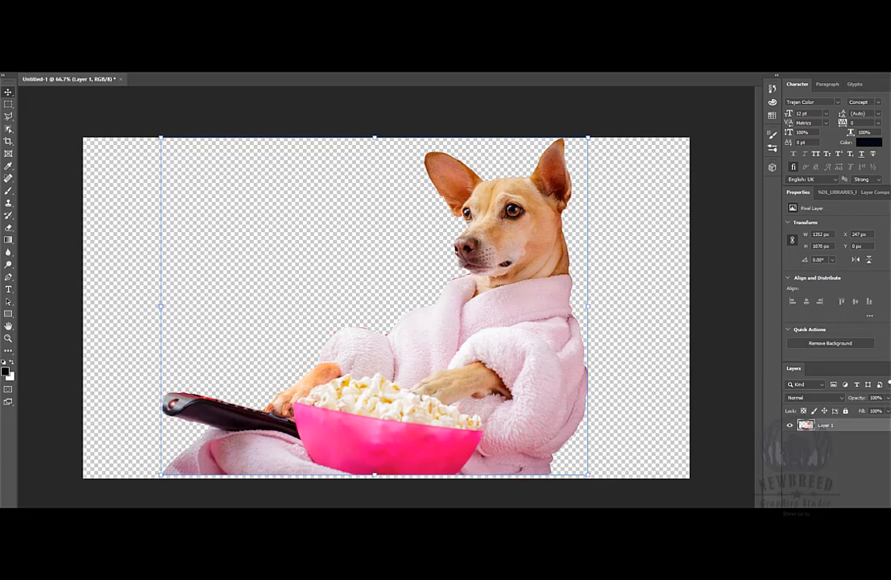
# Step: Open the Save for Web (Legacy) export for the transparent dog cutout
pyautogui.hotkey('alt', 'f')
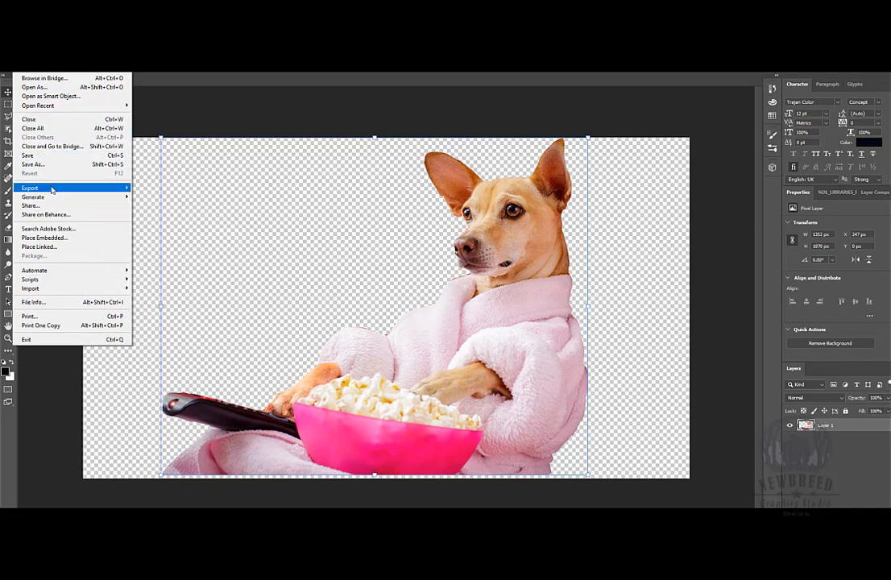
pyautogui.moveTo(52, 190)
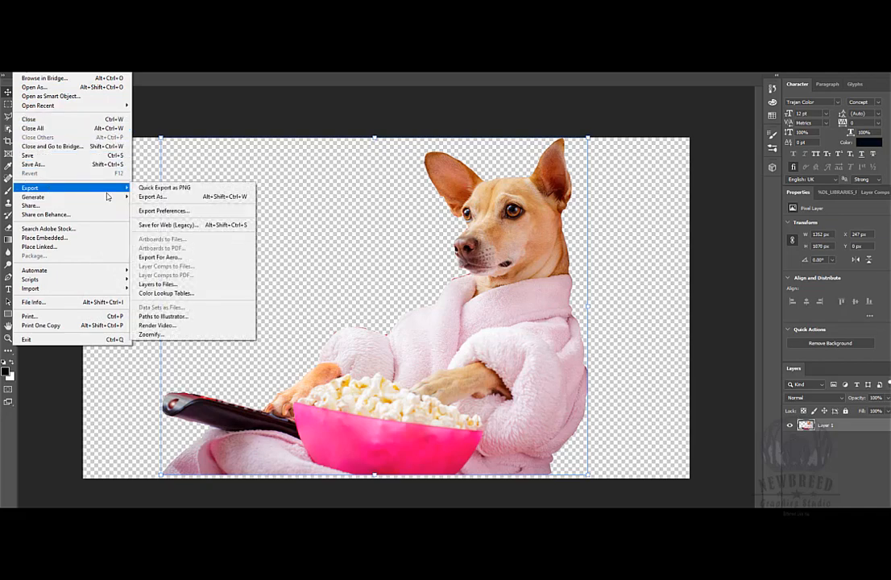
pyautogui.click(191, 227)
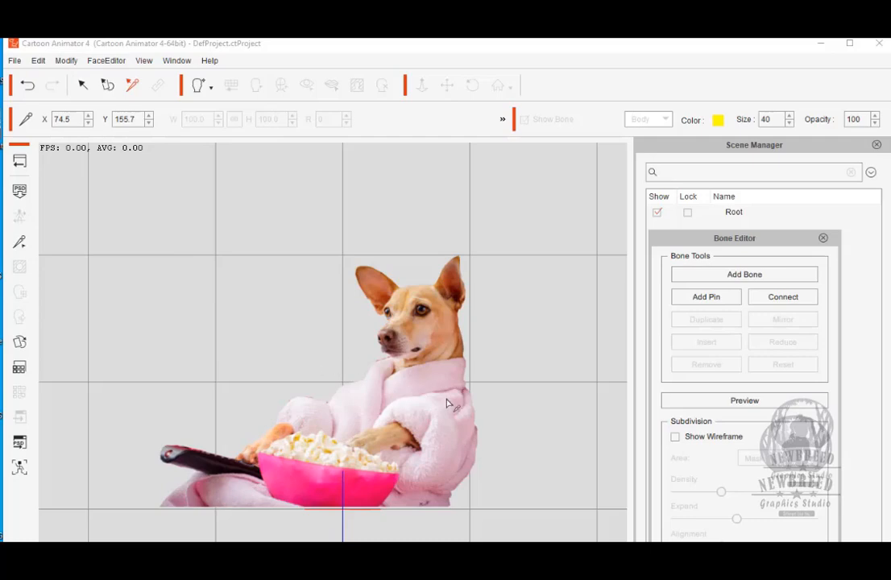
# Step: In Cartoon Animator, return to the stage, delete the existing dog actor and import the dog cutout as a G3 Free Bone Actor
pyautogui.click(419, 371)
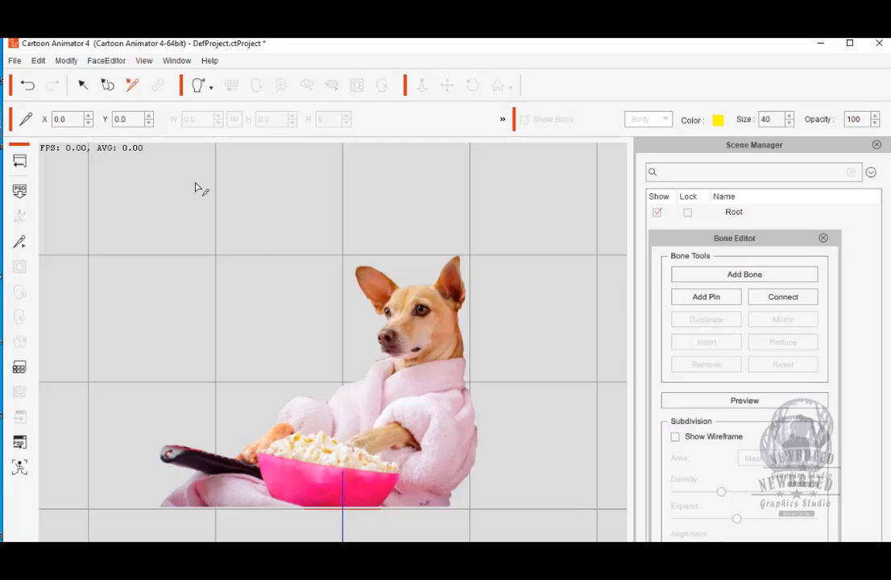
pyautogui.click(19, 163)
pyautogui.click(390, 350)
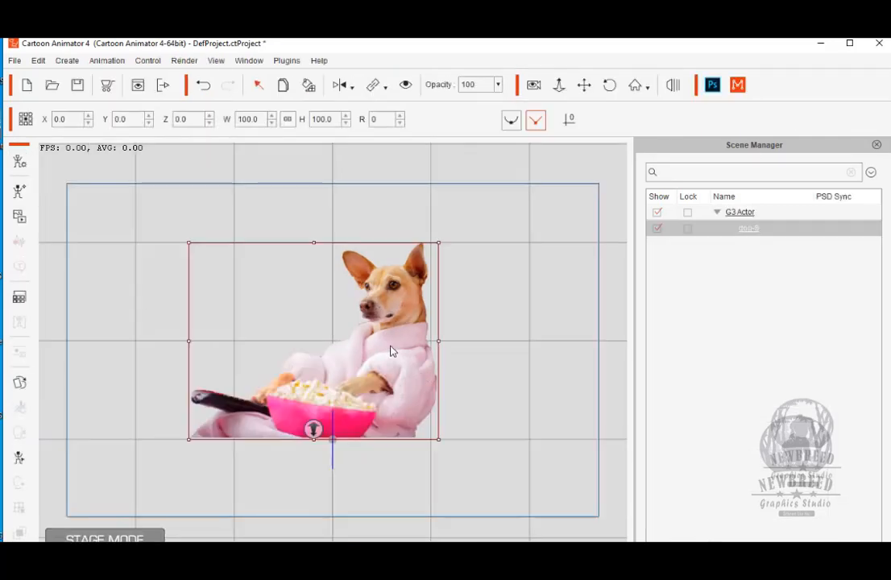
pyautogui.rightClick(388, 347)
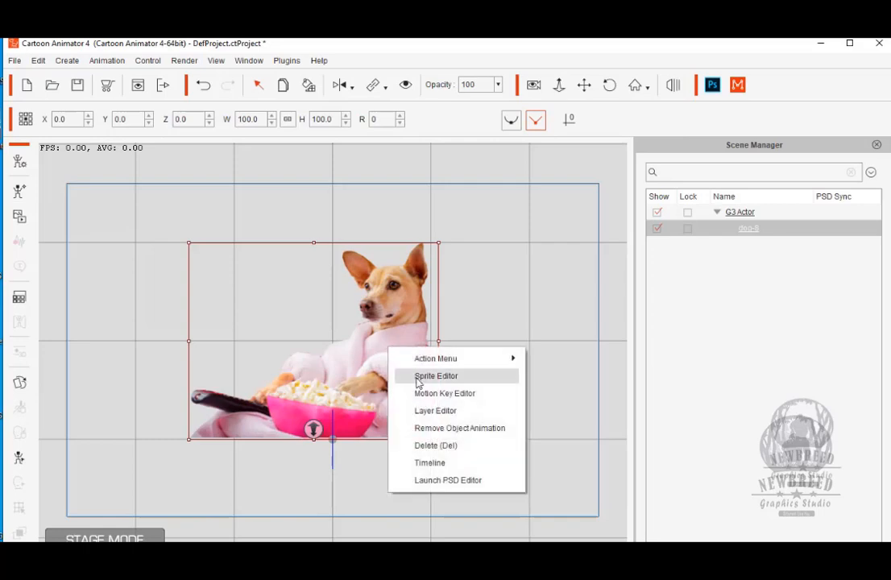
pyautogui.click(428, 446)
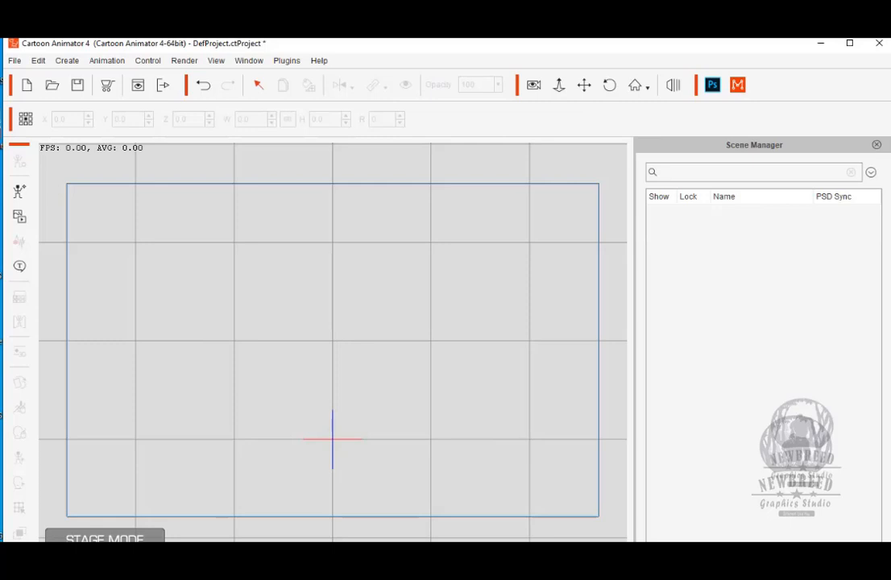
pyautogui.moveTo(890, 338); pyautogui.dragTo(406, 344)
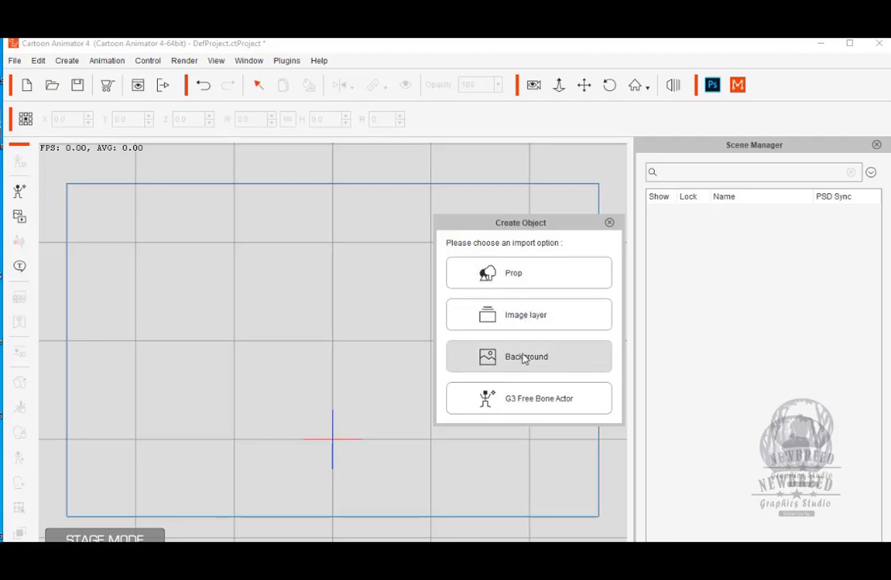
pyautogui.click(543, 408)
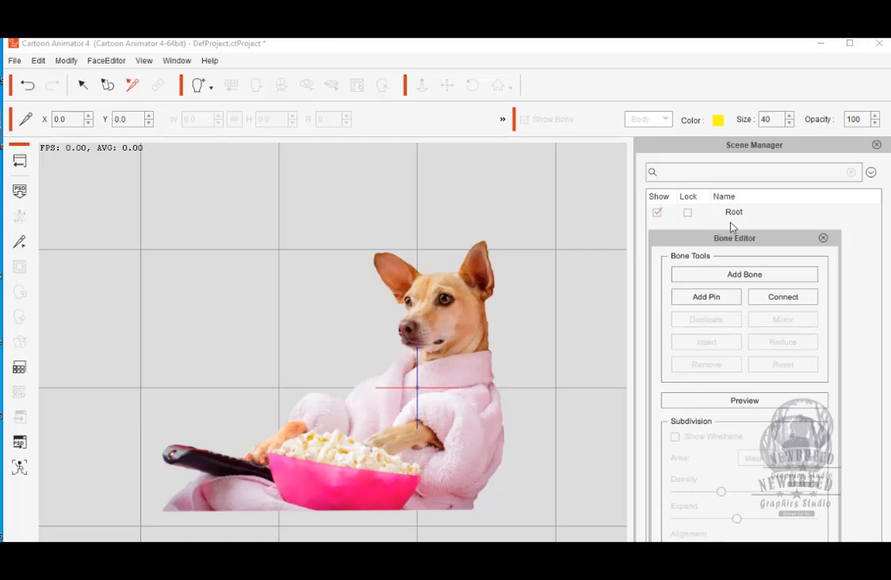
# Step: Move the Root bone to the base of the dog's robe at about X 12.1, Y -89.3, and close the Bone Editor
pyautogui.click(751, 213)
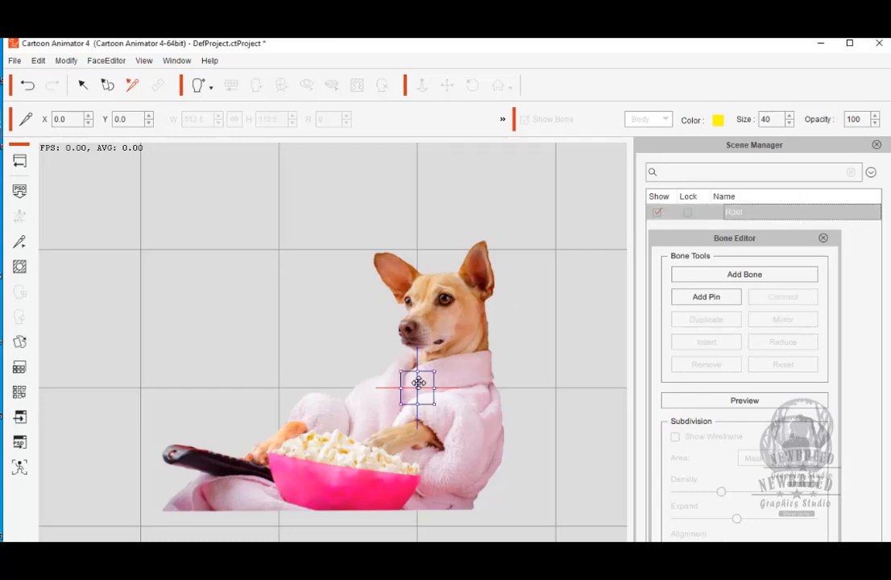
pyautogui.moveTo(416, 384); pyautogui.dragTo(456, 510)
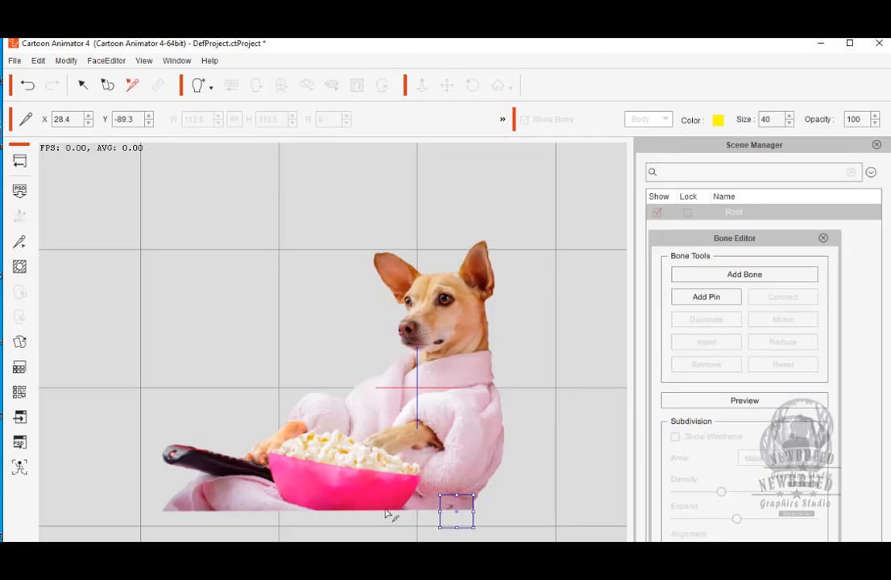
pyautogui.moveTo(455, 511); pyautogui.dragTo(433, 511)
pyautogui.click(823, 239)
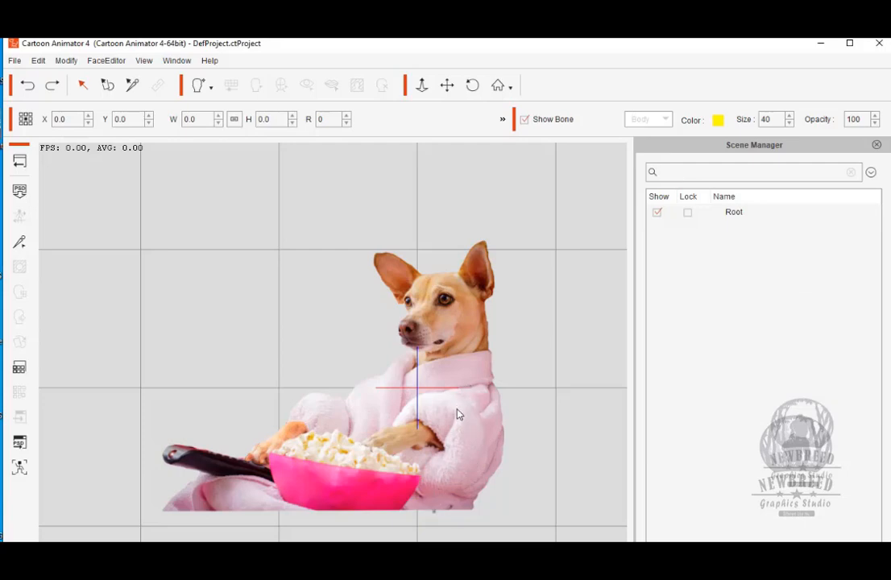
# Step: Move the whole dog sprite so its base rests on the ground line, at about X 50.2, Y 0.0, and deselect it
pyautogui.click(500, 121)
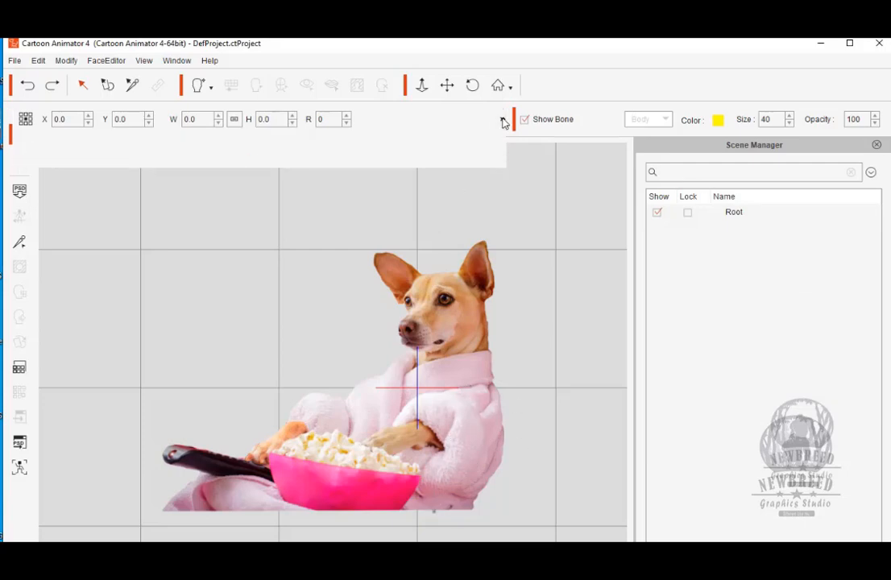
pyautogui.click(210, 152)
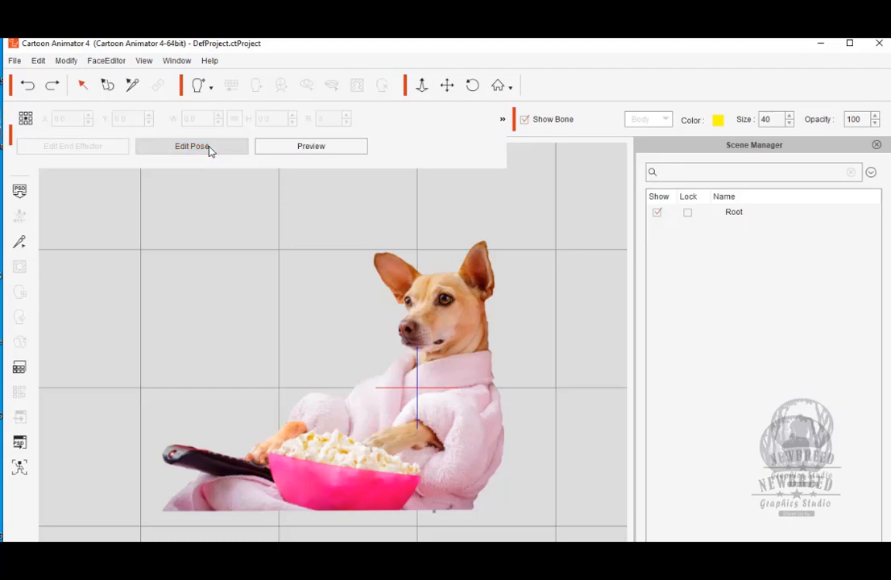
pyautogui.click(450, 410)
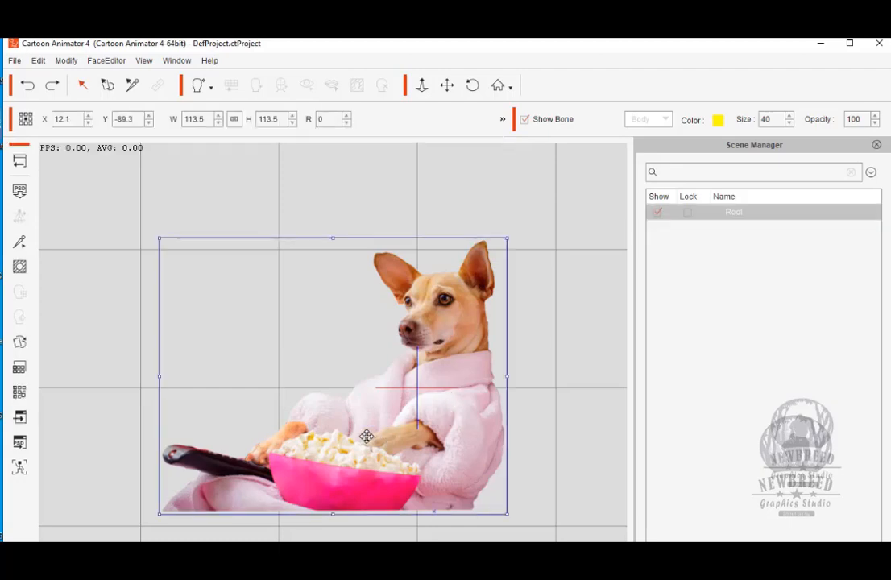
pyautogui.moveTo(367, 437); pyautogui.dragTo(419, 312)
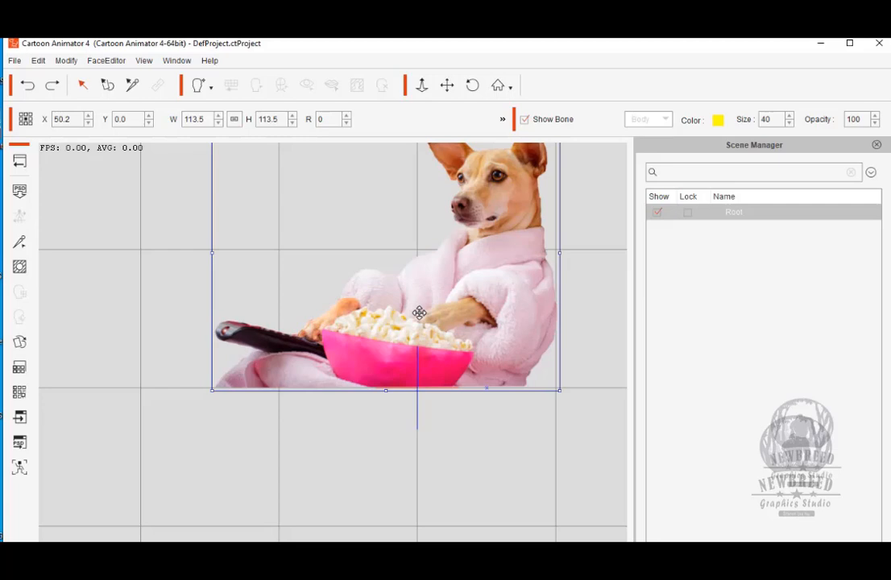
pyautogui.moveTo(419, 313); pyautogui.dragTo(419, 313)
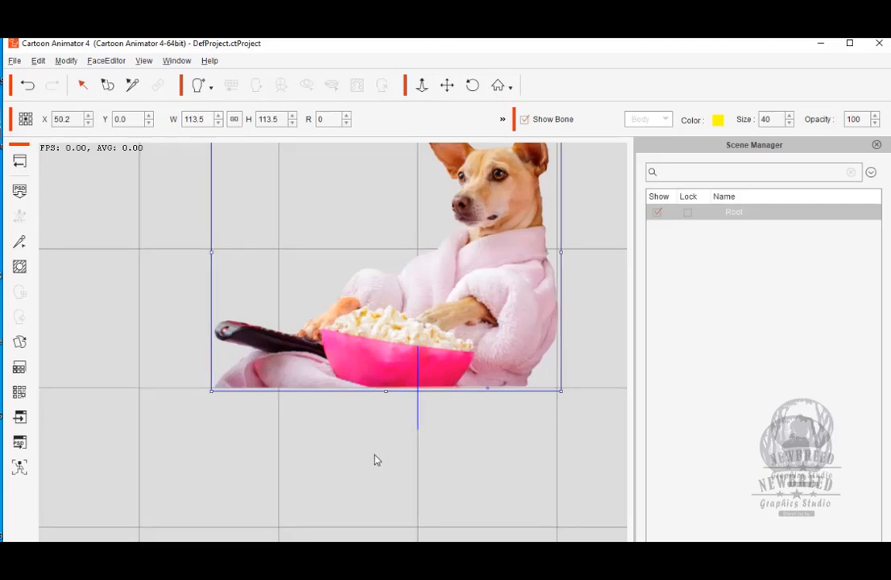
pyautogui.moveTo(378, 458); pyautogui.dragTo(353, 550)
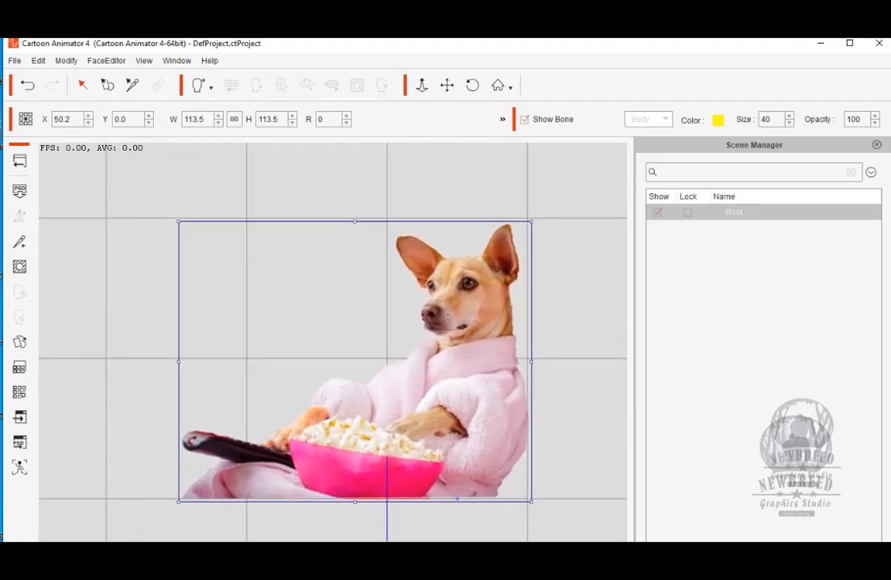
pyautogui.click(576, 439)
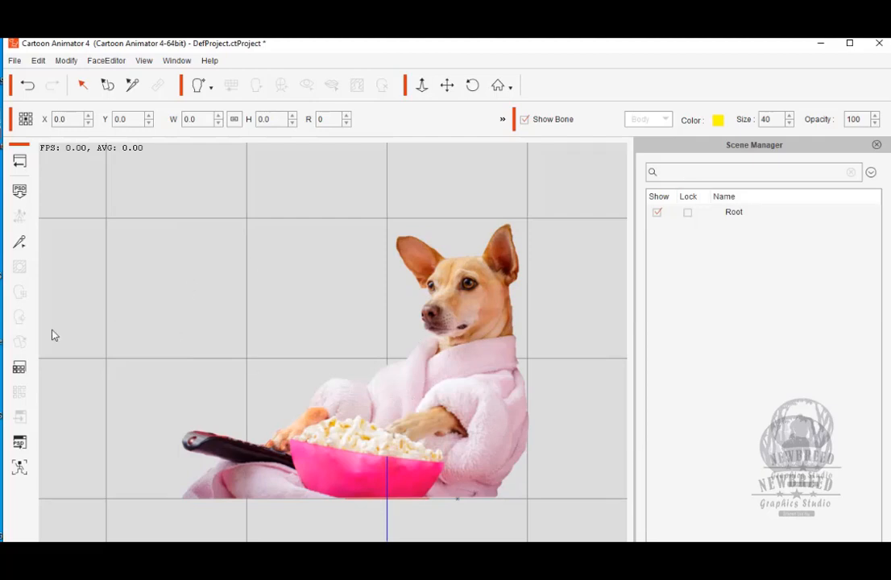
# Step: Reopen the Bone Editor and add a bone chain from the dog's chest through the collar, jaw and eye to the forehead
pyautogui.click(20, 243)
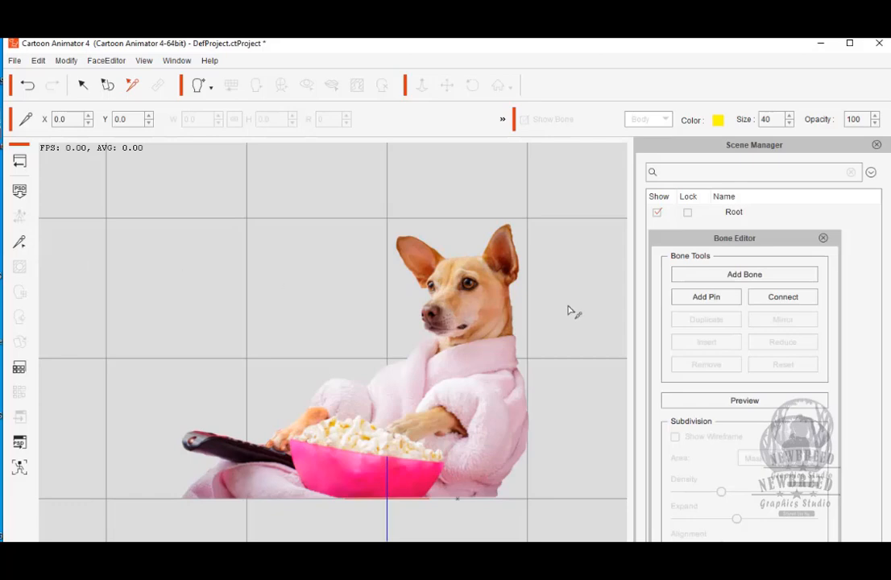
pyautogui.click(745, 277)
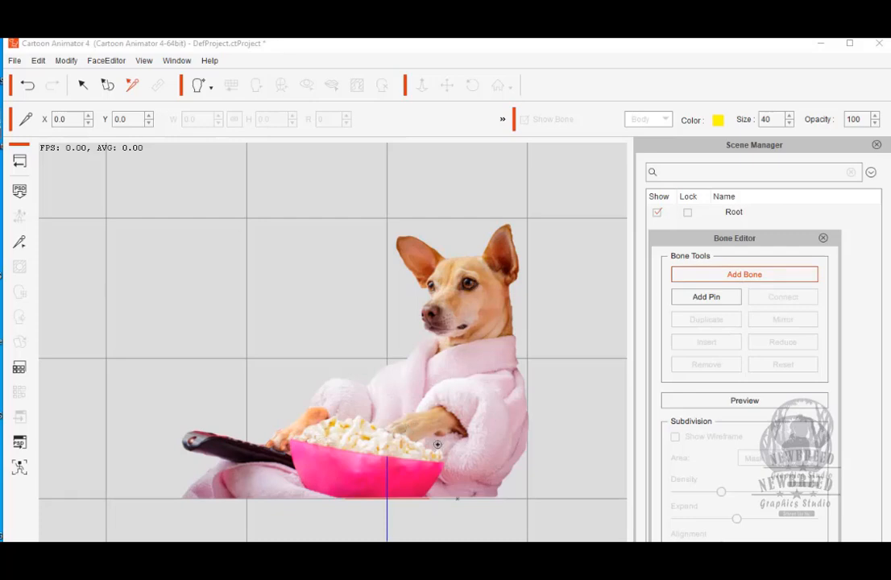
pyautogui.click(414, 407)
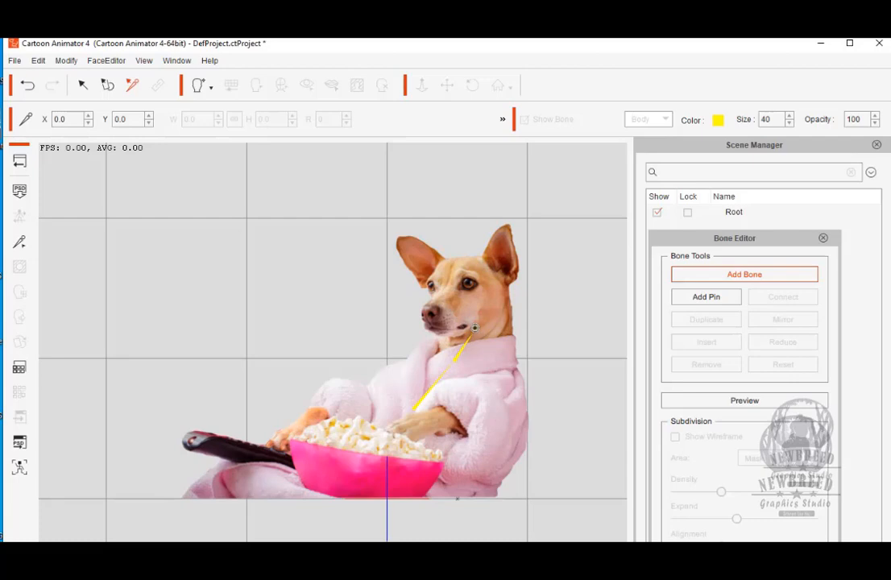
pyautogui.click(475, 328)
pyautogui.click(477, 258)
pyautogui.rightClick(471, 273)
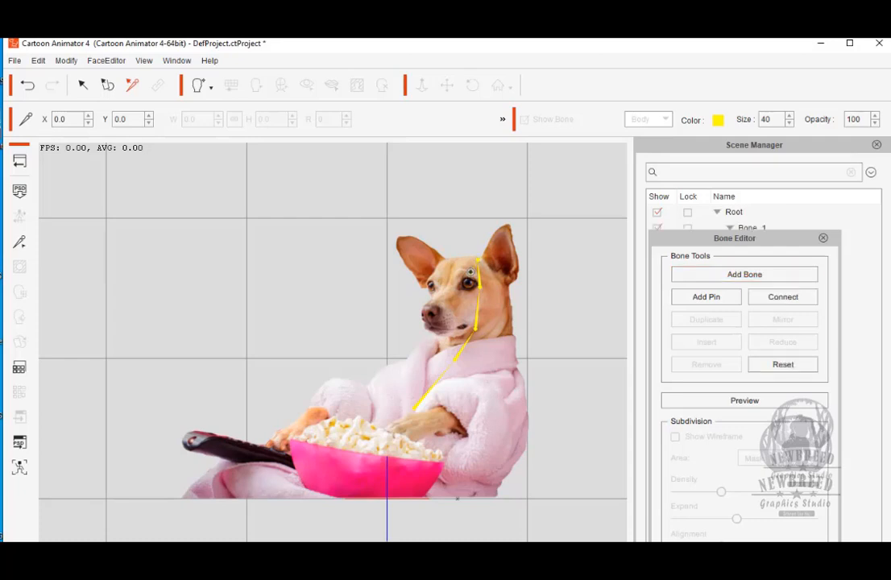
# Step: Preview the rig and test how the dog's head deforms by moving the forehead and eye bones
pyautogui.click(722, 401)
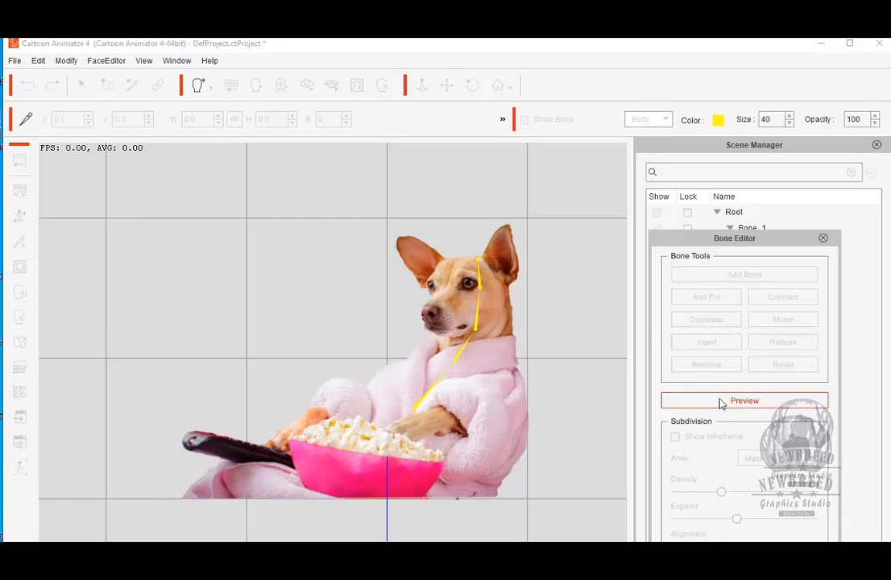
pyautogui.click(475, 258)
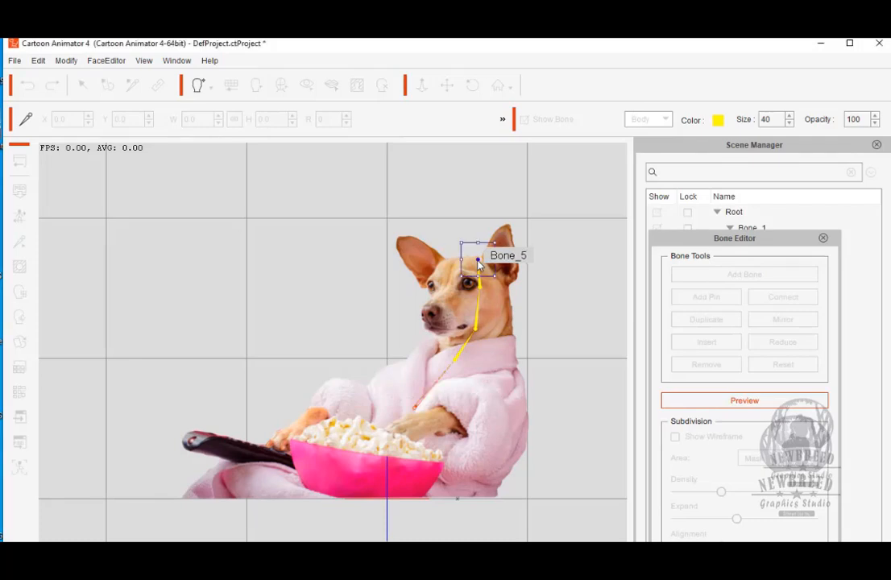
pyautogui.moveTo(474, 256)
pyautogui.mouseDown()
pyautogui.moveTo(484, 257)
pyautogui.moveTo(460, 238)
pyautogui.moveTo(478, 258)
pyautogui.mouseUp()
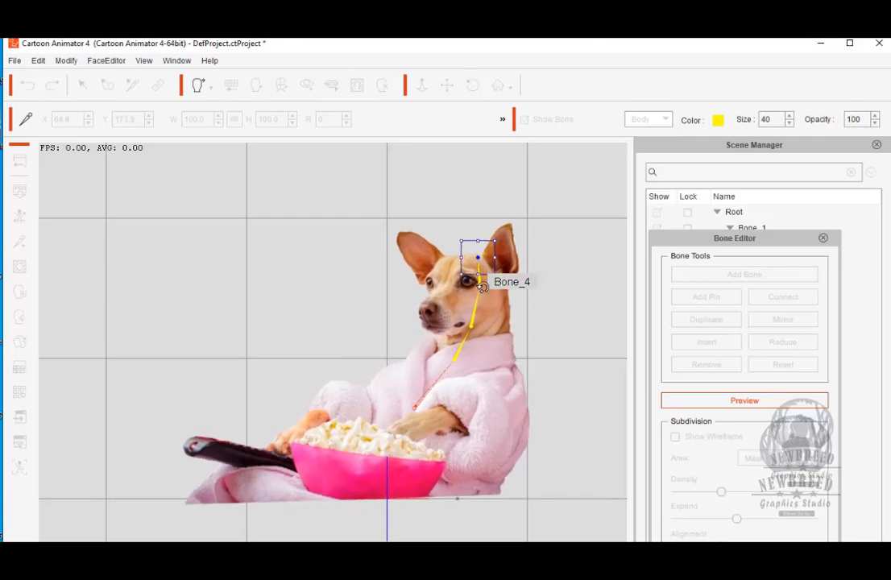
pyautogui.click(548, 299)
pyautogui.moveTo(475, 279)
pyautogui.mouseDown()
pyautogui.moveTo(494, 286)
pyautogui.moveTo(453, 274)
pyautogui.moveTo(466, 280)
pyautogui.mouseUp()
pyautogui.click(569, 330)
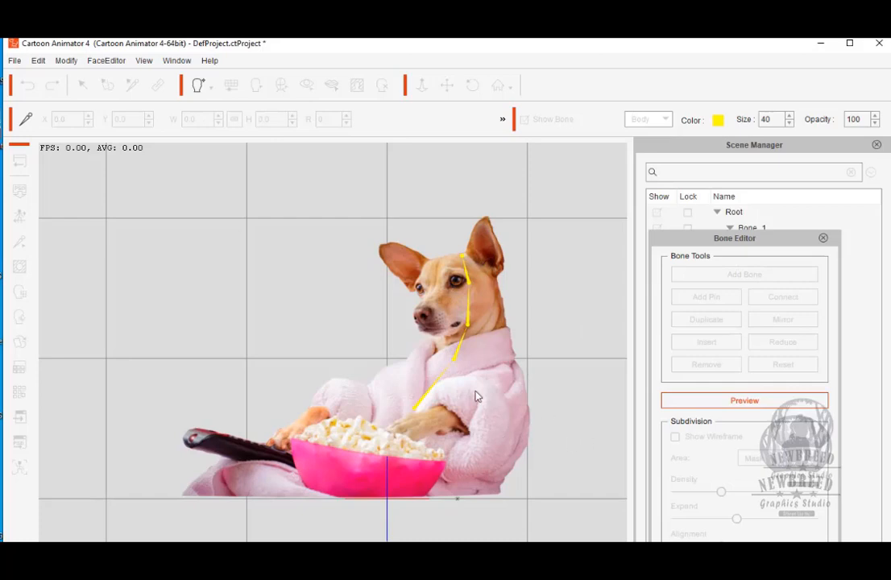
# Step: Exit the rig preview and, with the Root bone selected, add a row of pins from the robe's sleeve across the popcorn to the far paw
pyautogui.click(748, 400)
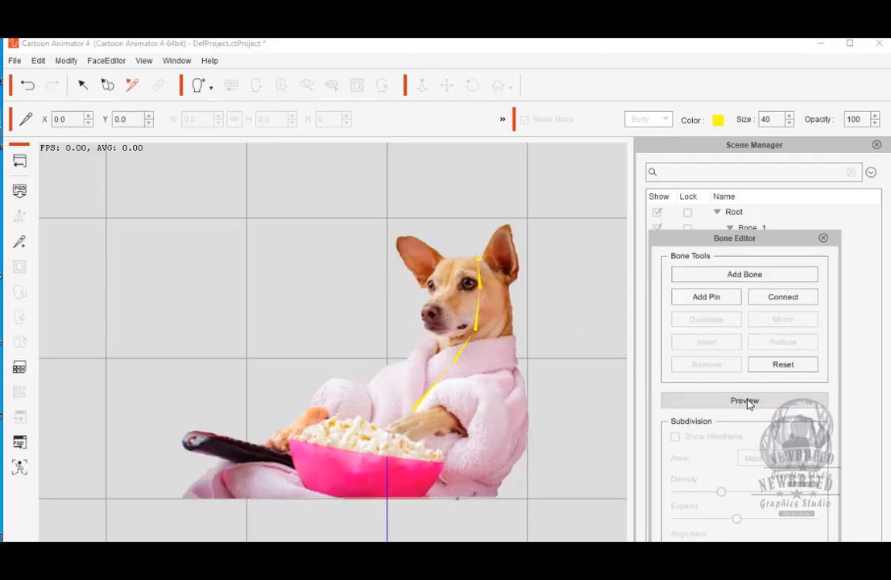
pyautogui.click(705, 298)
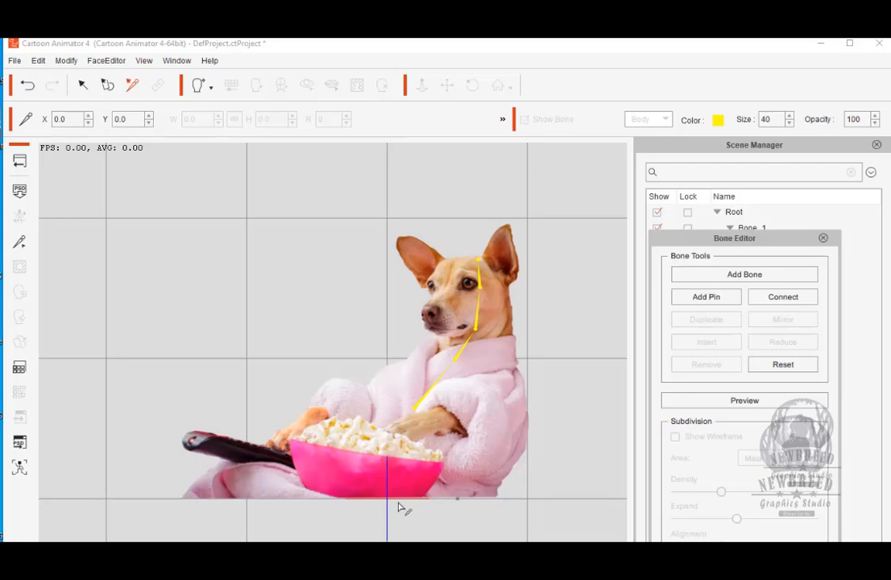
pyautogui.click(735, 212)
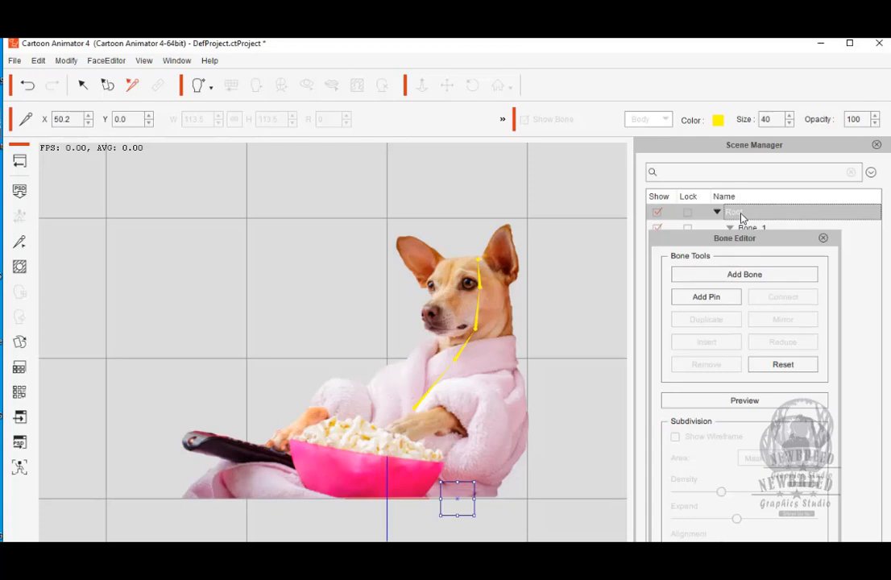
pyautogui.click(707, 298)
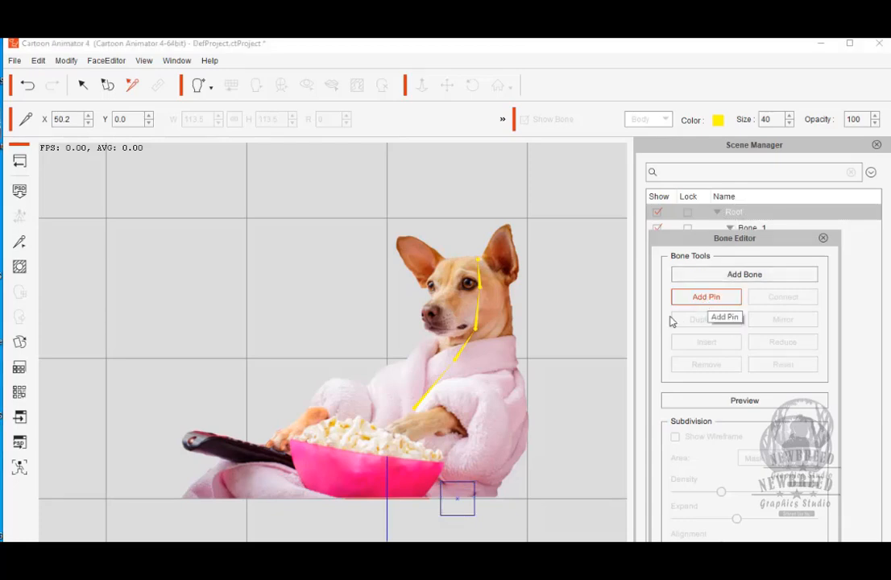
pyautogui.click(521, 443)
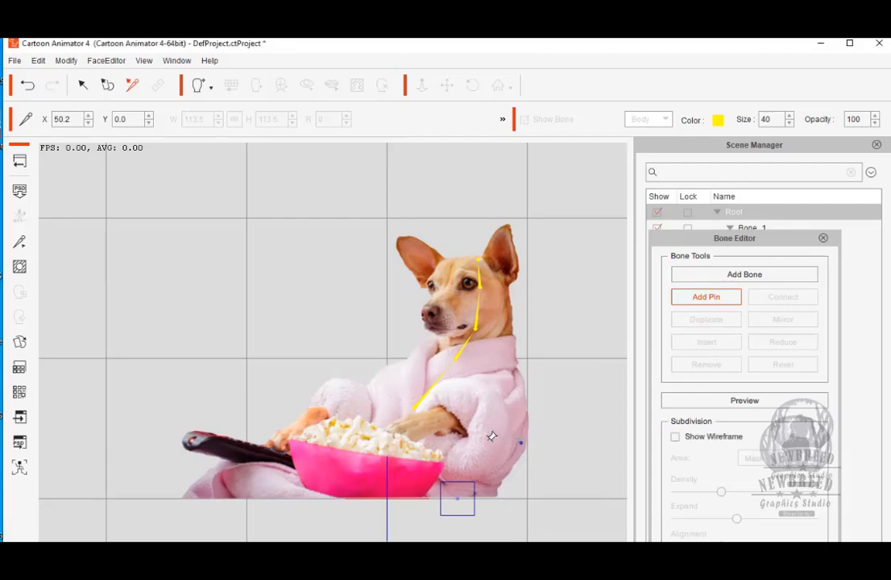
pyautogui.click(480, 439)
pyautogui.click(454, 441)
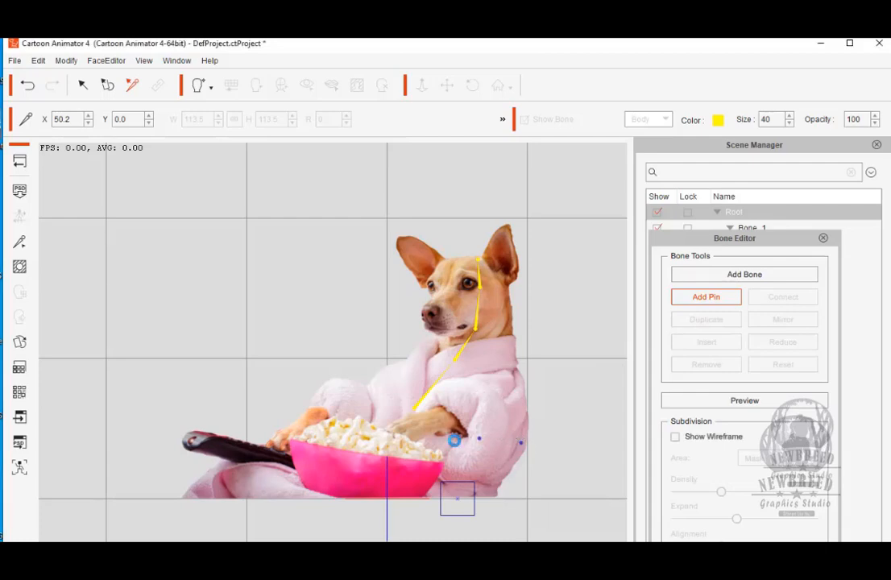
pyautogui.click(403, 430)
pyautogui.click(371, 426)
pyautogui.click(346, 419)
pyautogui.click(319, 420)
pyautogui.click(301, 423)
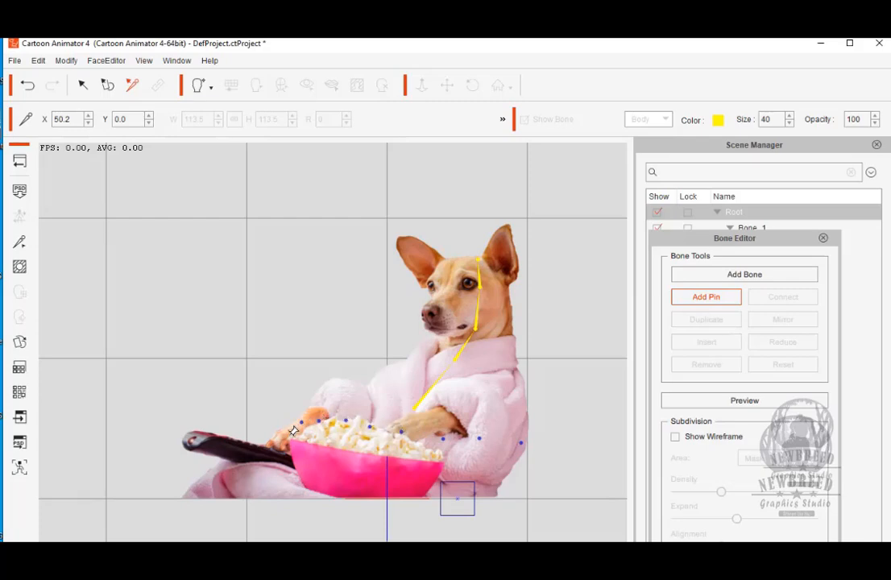
# Step: Add pins on the pan's handle and around the lower part of the robe beside the bowl
pyautogui.click(237, 466)
pyautogui.click(211, 473)
pyautogui.click(201, 484)
pyautogui.click(183, 495)
pyautogui.click(232, 497)
pyautogui.click(267, 488)
pyautogui.click(290, 473)
# Step: Add pins in a zigzag across the pink bowl and along the base of the robe behind it
pyautogui.click(323, 497)
pyautogui.click(335, 481)
pyautogui.click(370, 495)
pyautogui.click(388, 478)
pyautogui.click(421, 493)
pyautogui.click(434, 481)
pyautogui.click(462, 494)
pyautogui.click(491, 493)
pyautogui.click(498, 476)
# Step: Preview the pinned rig and test the head's deformation by moving the forehead bone and Bone_4 at the eye
pyautogui.click(697, 400)
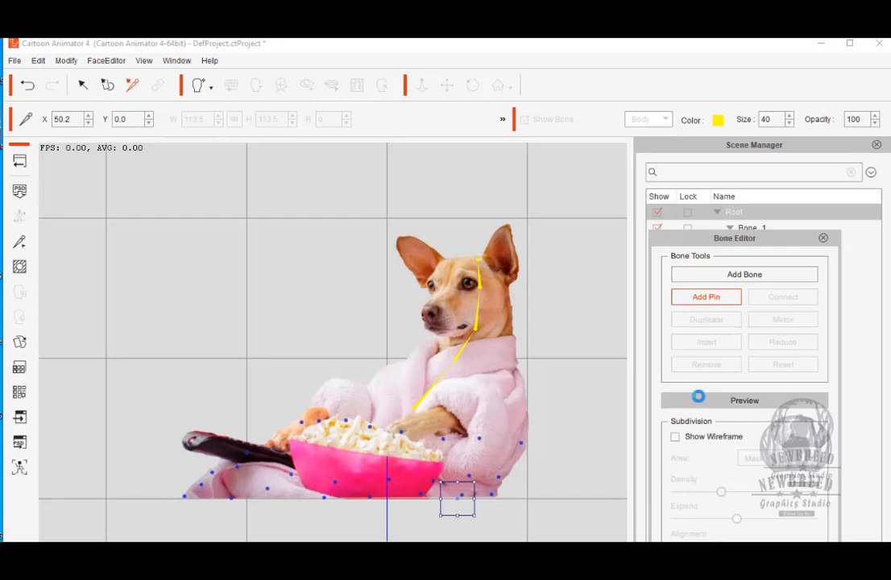
pyautogui.click(478, 256)
pyautogui.moveTo(478, 255)
pyautogui.mouseDown()
pyautogui.moveTo(513, 261)
pyautogui.moveTo(465, 246)
pyautogui.moveTo(510, 276)
pyautogui.moveTo(461, 253)
pyautogui.moveTo(524, 278)
pyautogui.moveTo(466, 255)
pyautogui.mouseUp()
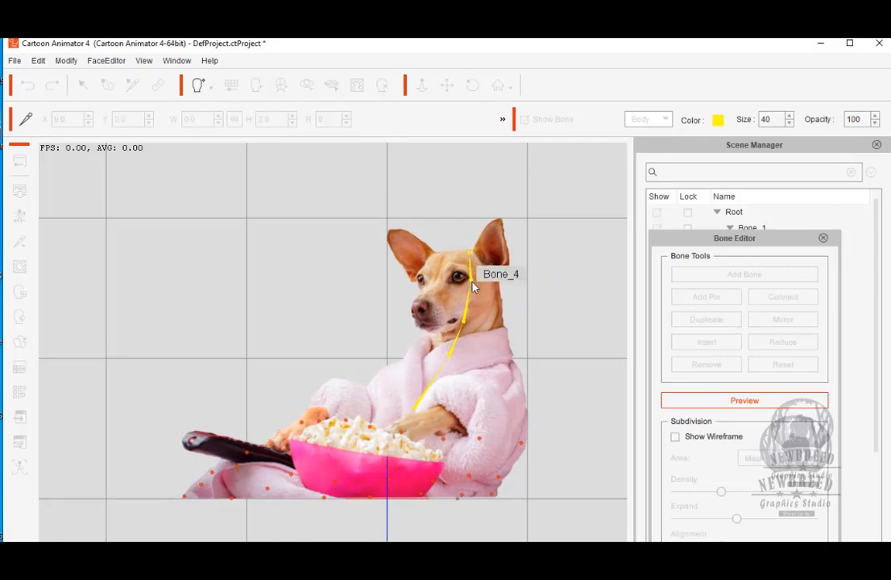
pyautogui.click(471, 278)
pyautogui.moveTo(471, 278)
pyautogui.mouseDown()
pyautogui.moveTo(485, 279)
pyautogui.moveTo(437, 276)
pyautogui.moveTo(493, 278)
pyautogui.moveTo(479, 273)
pyautogui.mouseUp()
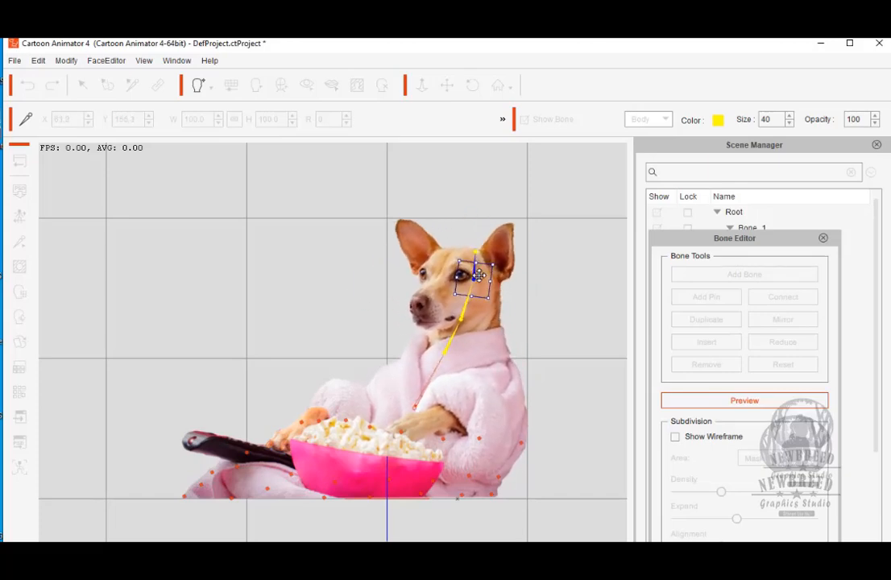
pyautogui.click(538, 315)
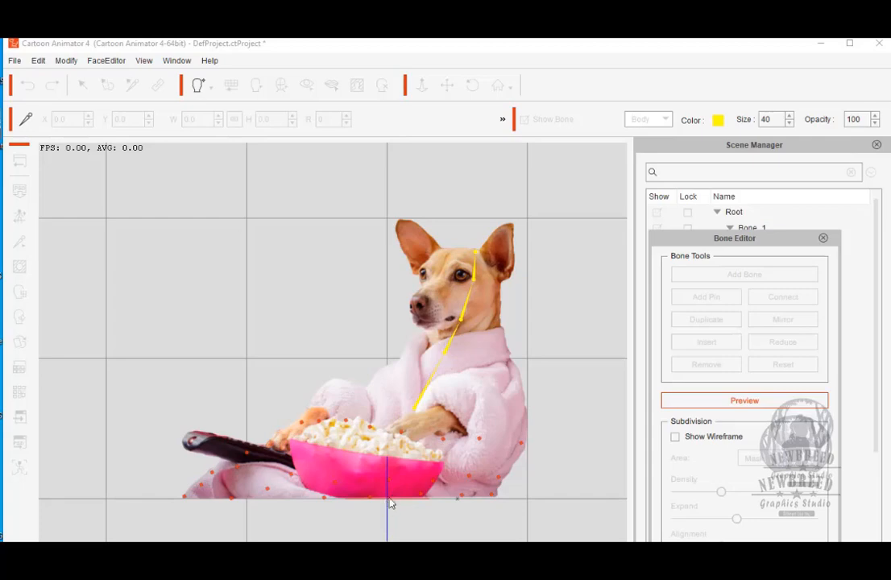
# Step: Test the pinned body's movement by moving the forehead bone and Bone_3 at the jaw, and deselect the bone
pyautogui.click(502, 120)
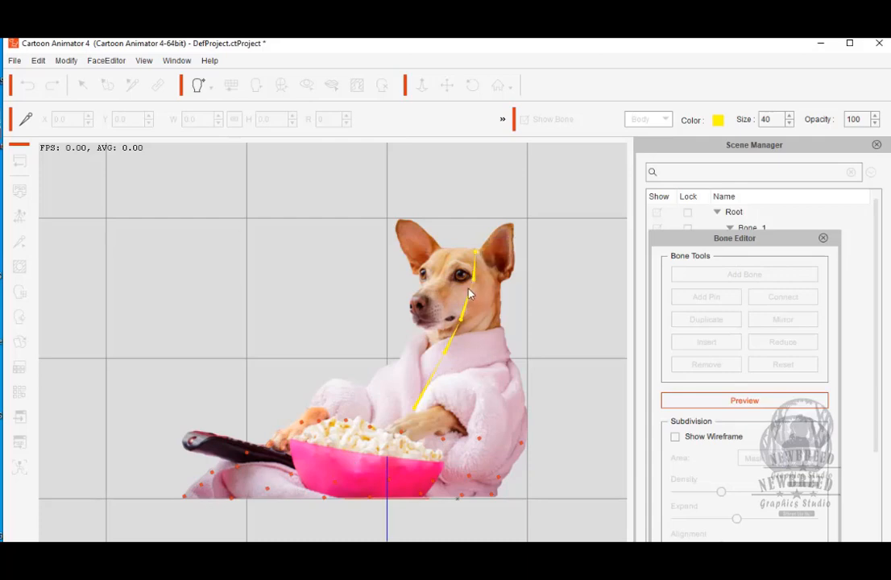
pyautogui.click(477, 241)
pyautogui.moveTo(476, 241)
pyautogui.mouseDown()
pyautogui.moveTo(528, 248)
pyautogui.moveTo(470, 229)
pyautogui.moveTo(493, 236)
pyautogui.moveTo(477, 244)
pyautogui.moveTo(493, 247)
pyautogui.moveTo(468, 242)
pyautogui.mouseUp()
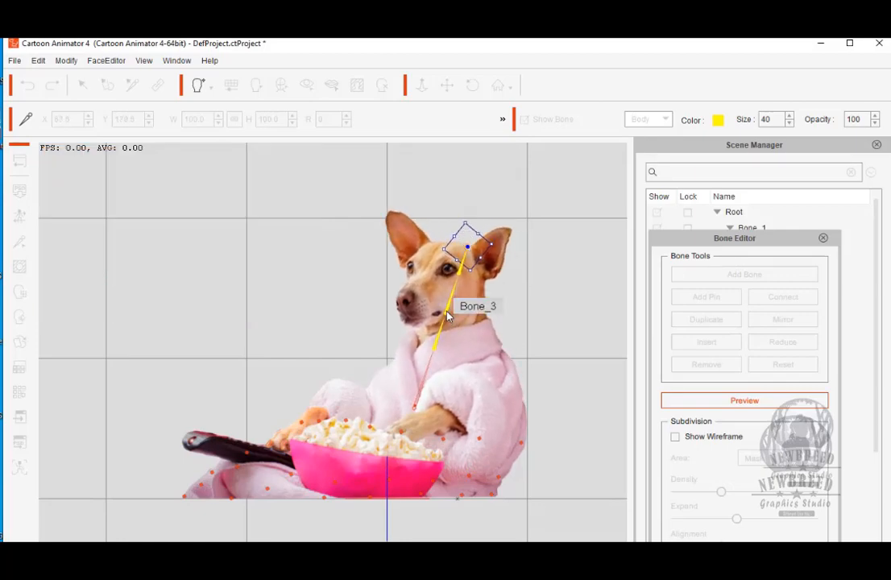
pyautogui.click(445, 309)
pyautogui.moveTo(446, 309)
pyautogui.mouseDown()
pyautogui.moveTo(455, 309)
pyautogui.moveTo(418, 296)
pyautogui.moveTo(472, 308)
pyautogui.moveTo(425, 307)
pyautogui.moveTo(452, 311)
pyautogui.mouseUp()
pyautogui.click(548, 324)
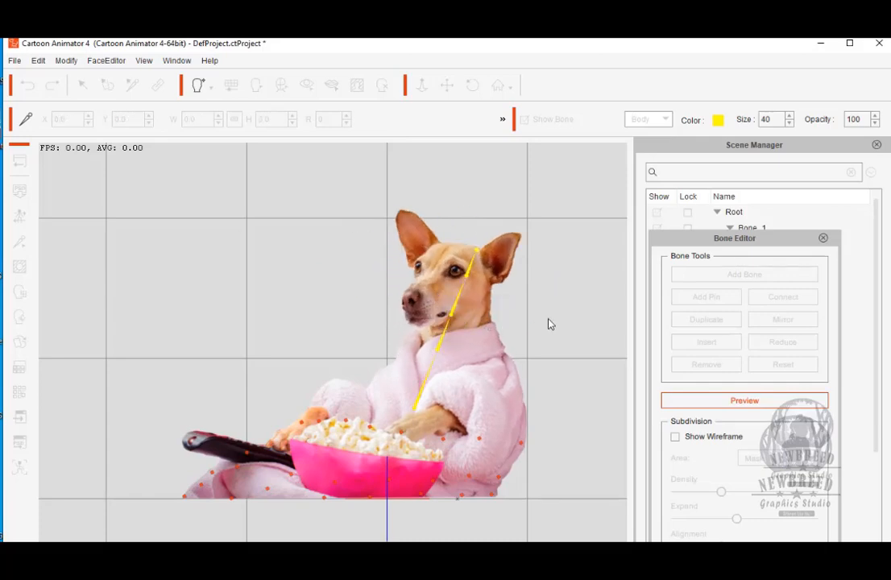